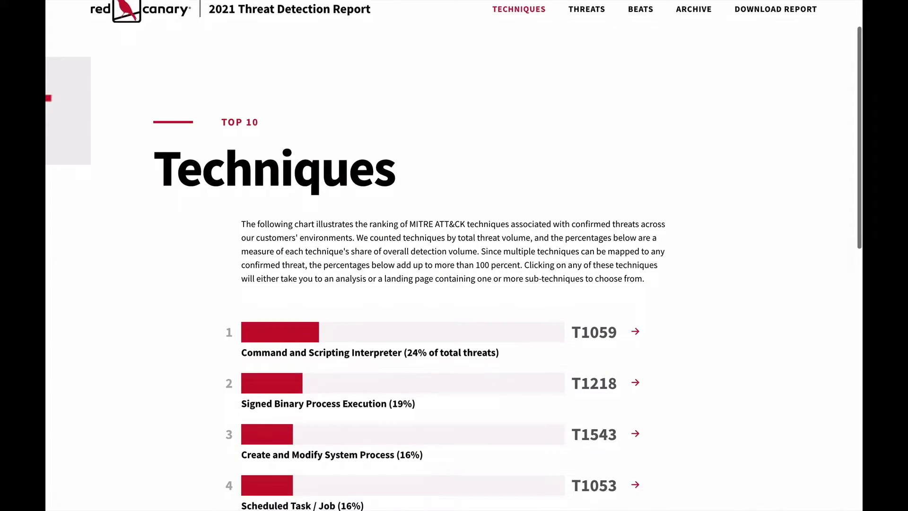
scroll(454, 284, "down", 1)
scroll(454, 283, "down", 2)
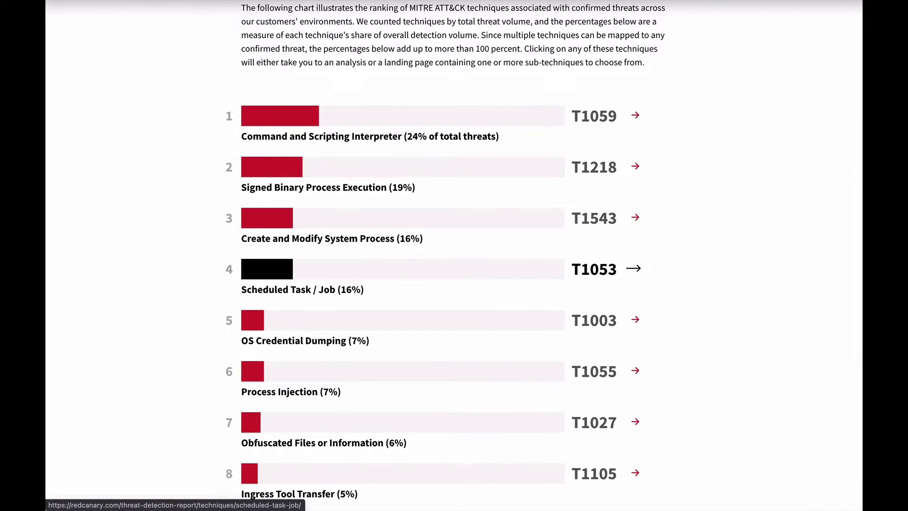
- Navigate to the Scheduled Task T1053.005 page and jump to its Testing section
left_click(426, 269)
scroll(454, 284, "down", 3)
scroll(454, 283, "down", 2)
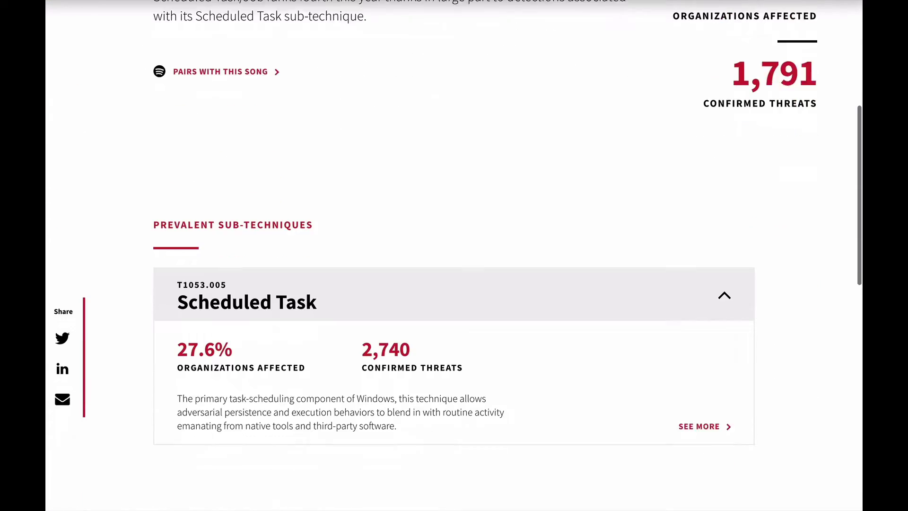
left_click(700, 415)
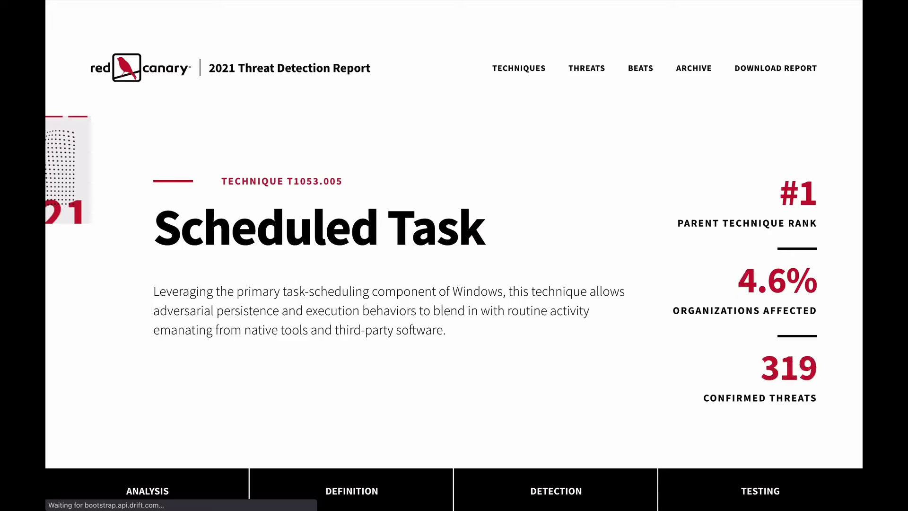
left_click(759, 491)
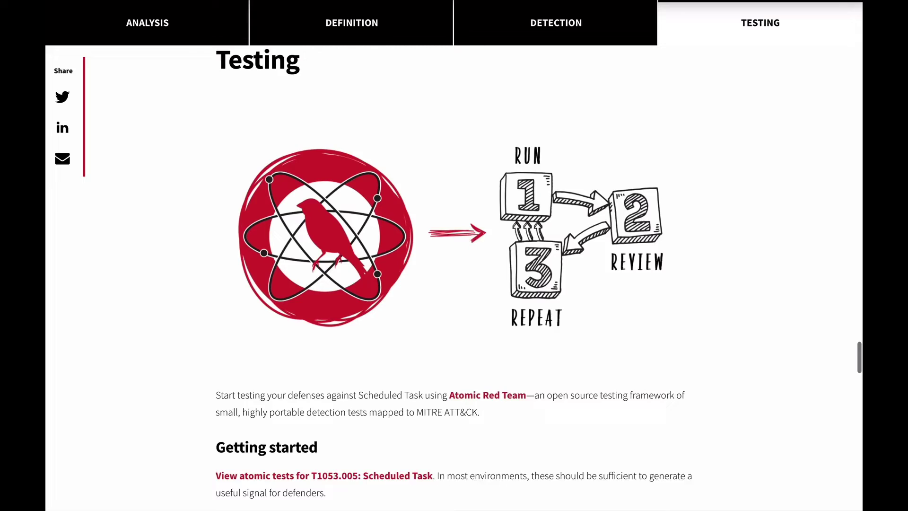
scroll(454, 284, "down", 5)
scroll(455, 284, "up", 1)
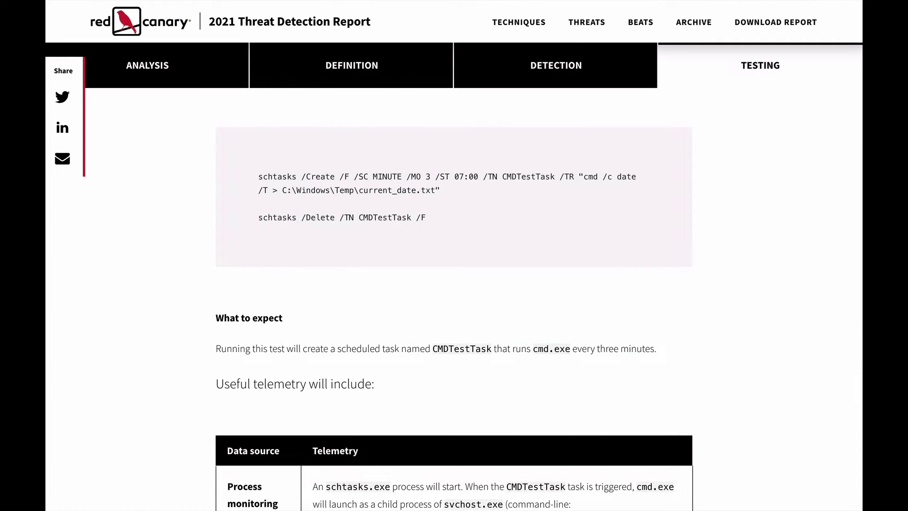
- Highlight the output file path and schedule options in the schtasks create command
left_click_drag(282, 190, 440, 191)
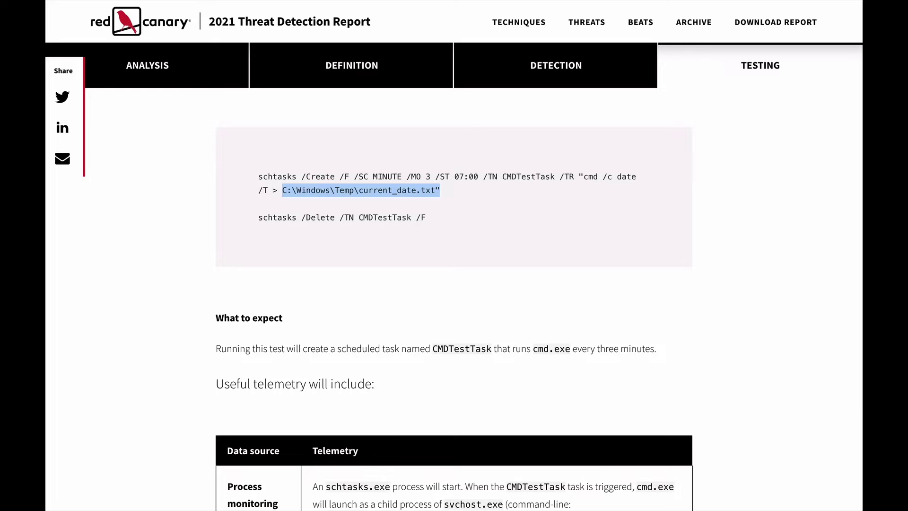
left_click(439, 190)
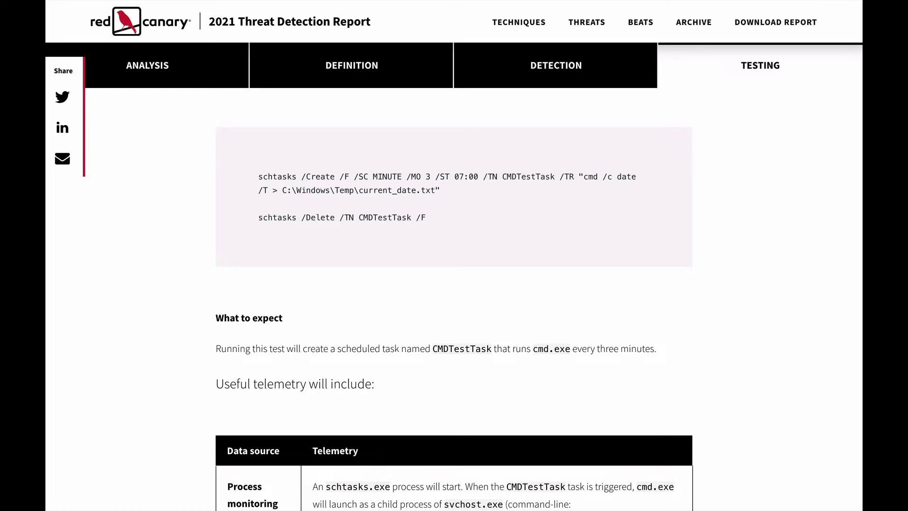
left_click_drag(301, 176, 454, 176)
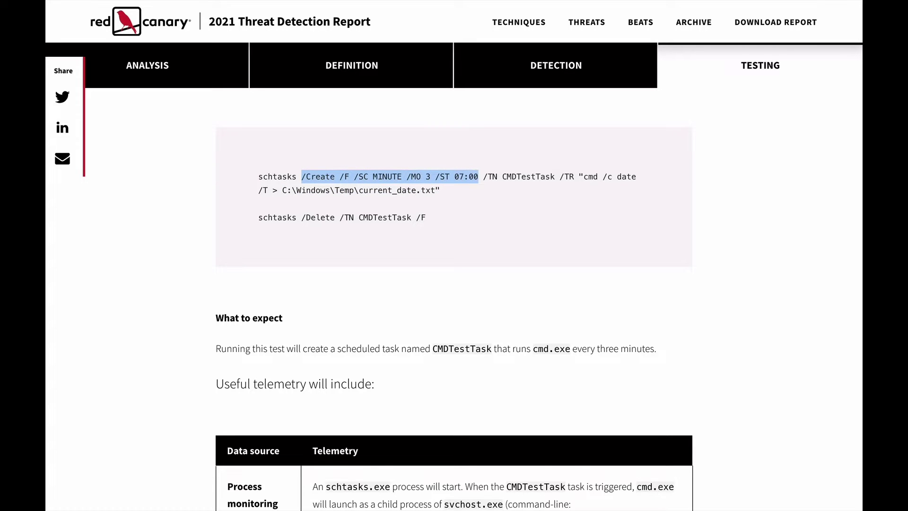
left_click(478, 176)
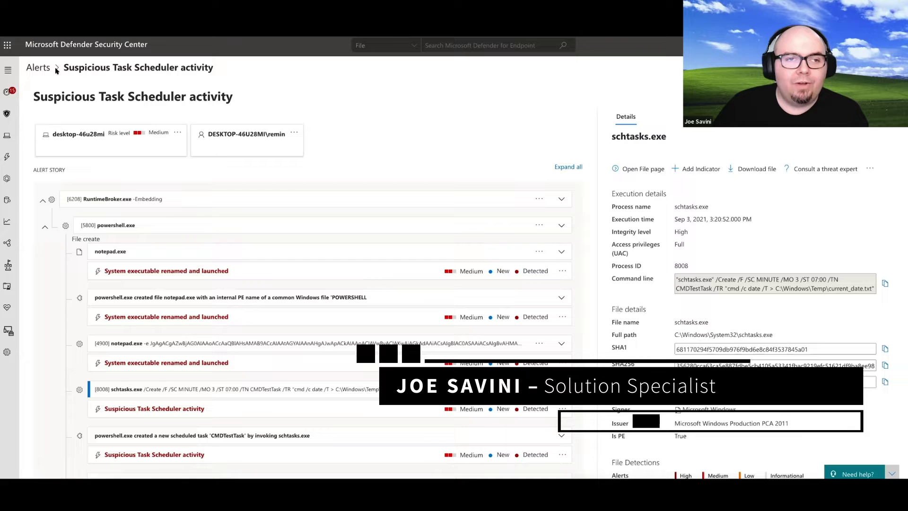
mouse_move(61, 97)
left_mouse_down()
mouse_move(243, 98)
mouse_move(190, 97)
left_mouse_up()
left_click(239, 97)
left_click(190, 96)
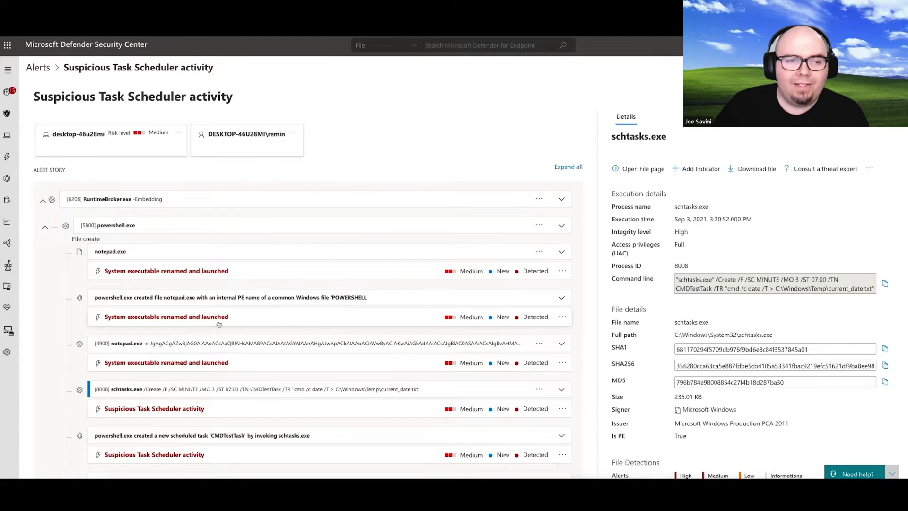
scroll(210, 321, "down", 1)
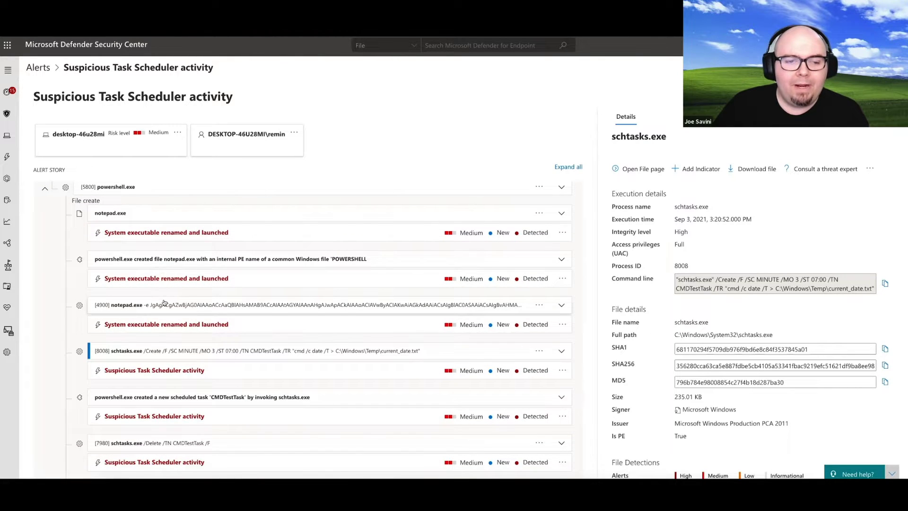
scroll(166, 304, "down", 1)
scroll(165, 304, "down", 1)
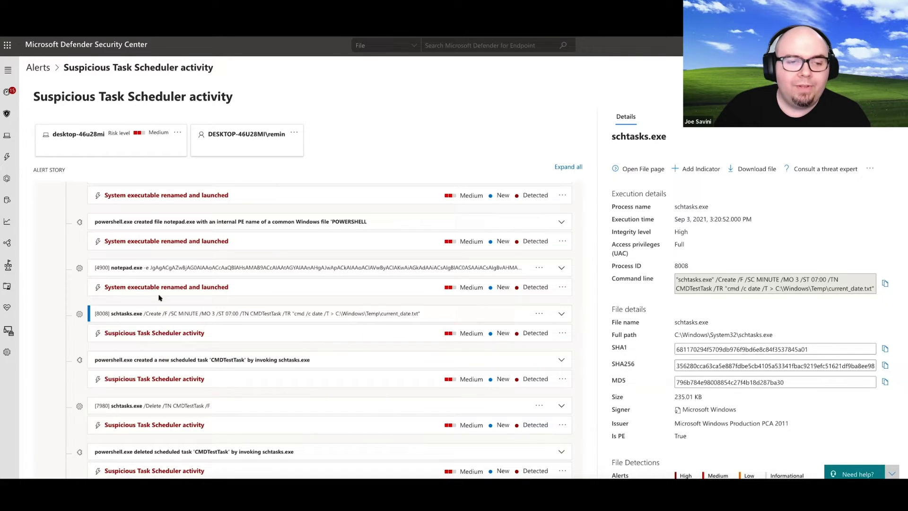
scroll(158, 306, "up", 1)
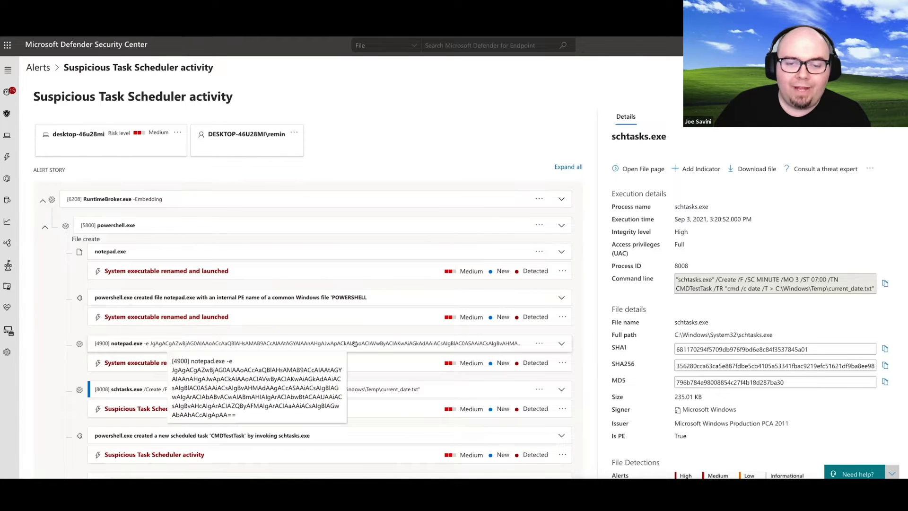
scroll(298, 386, "down", 1)
scroll(297, 384, "down", 1)
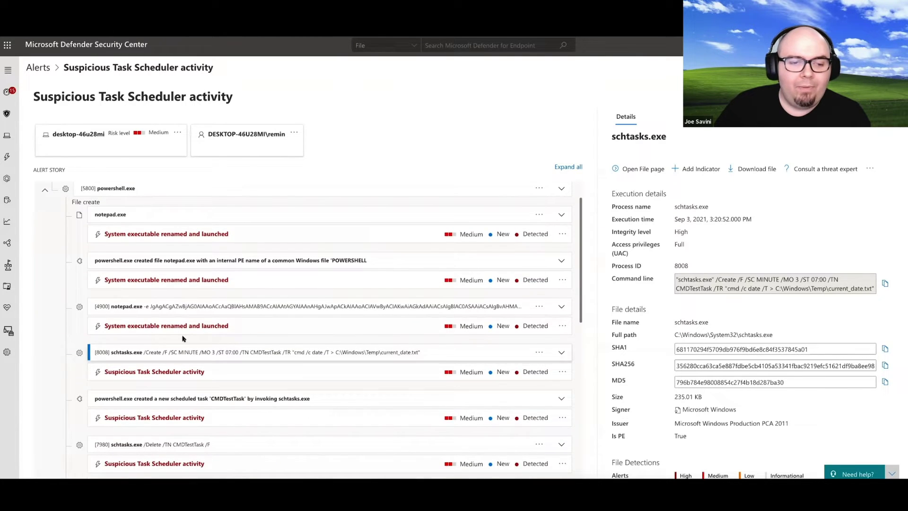
scroll(179, 338, "down", 2)
scroll(180, 338, "down", 1)
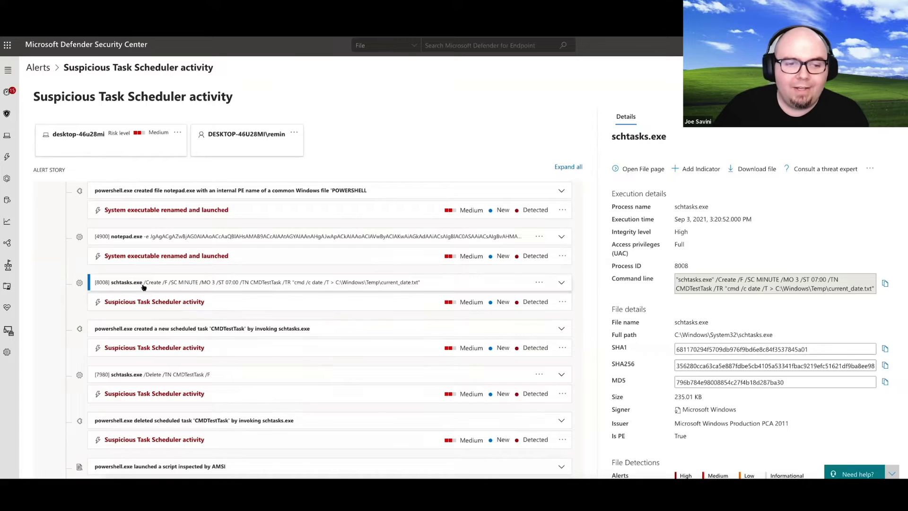
- Review the schtasks create process details, its PE metadata and the current_date.txt file details
left_click(562, 283)
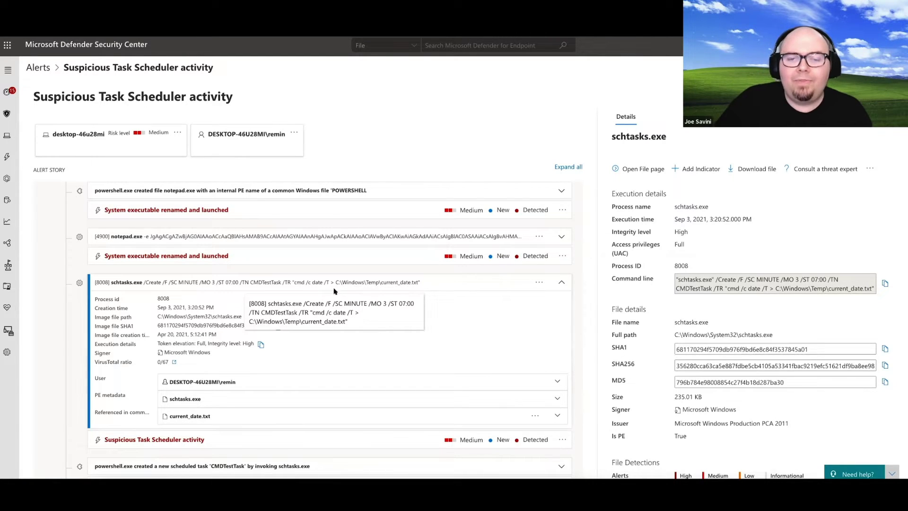
mouse_move(213, 326)
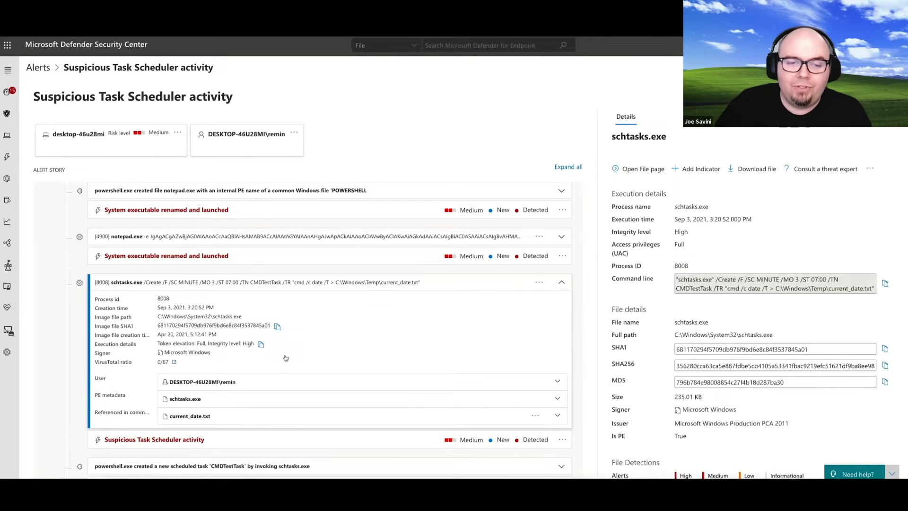
mouse_move(185, 399)
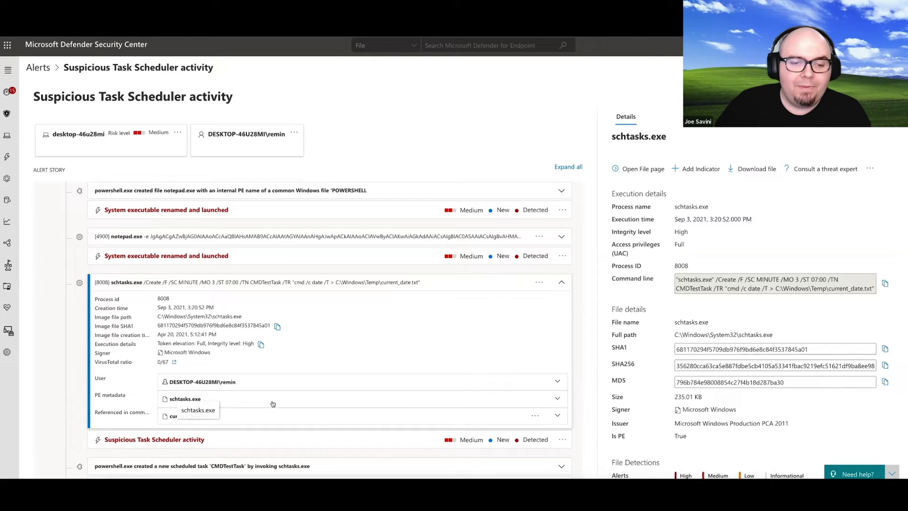
left_click(557, 399)
scroll(443, 352, "down", 3)
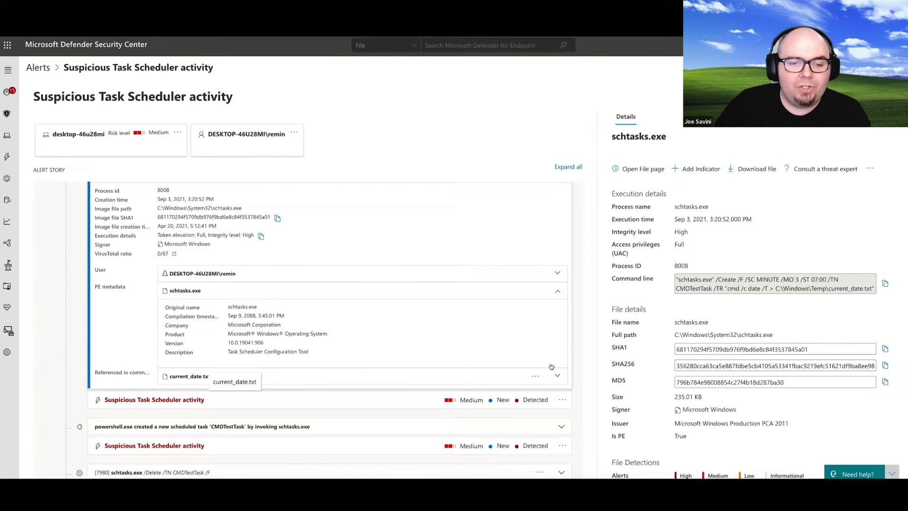
left_click(559, 378)
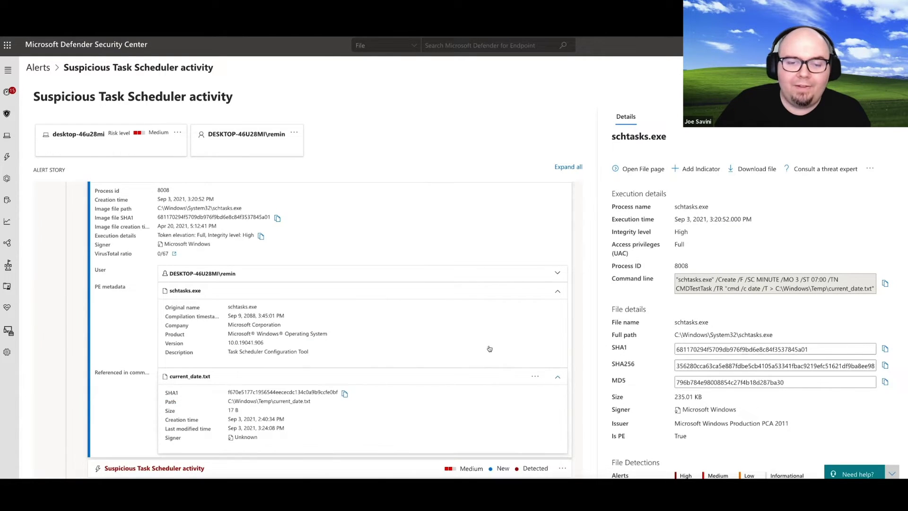
scroll(482, 344, "down", 2)
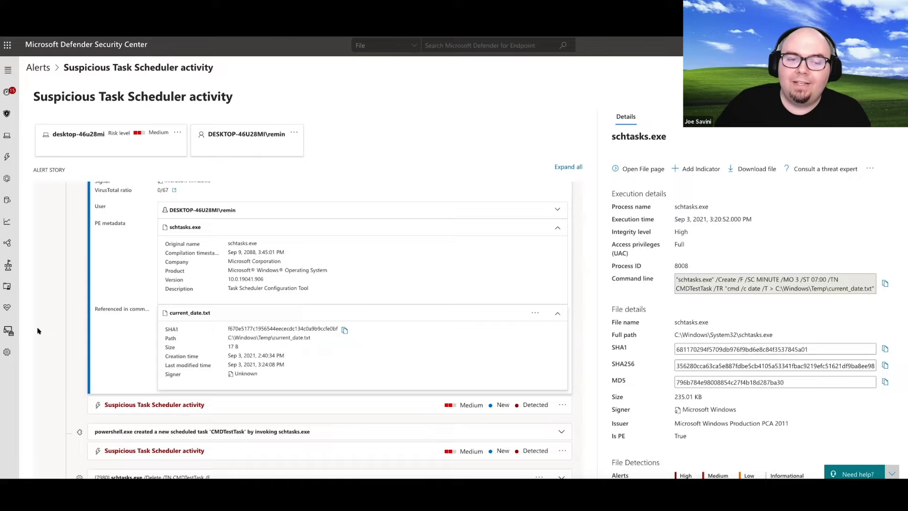
scroll(78, 330, "up", 1)
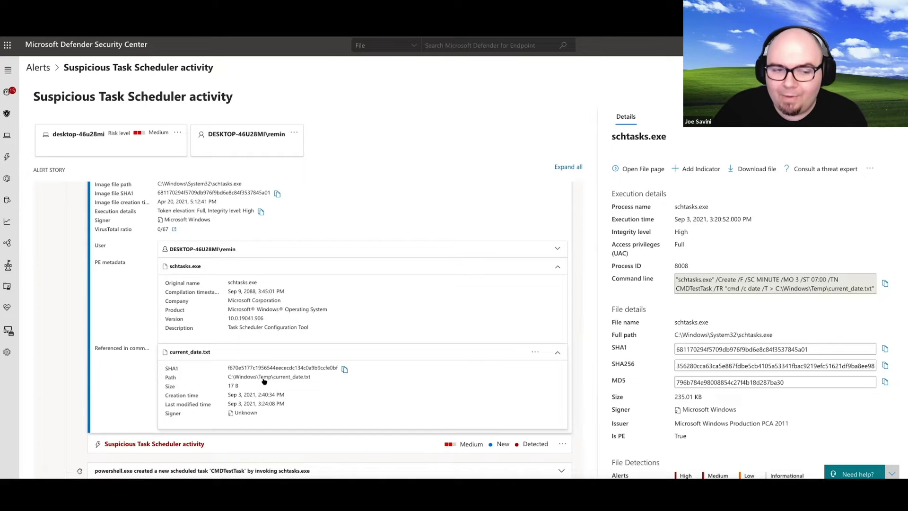
scroll(733, 329, "down", 3)
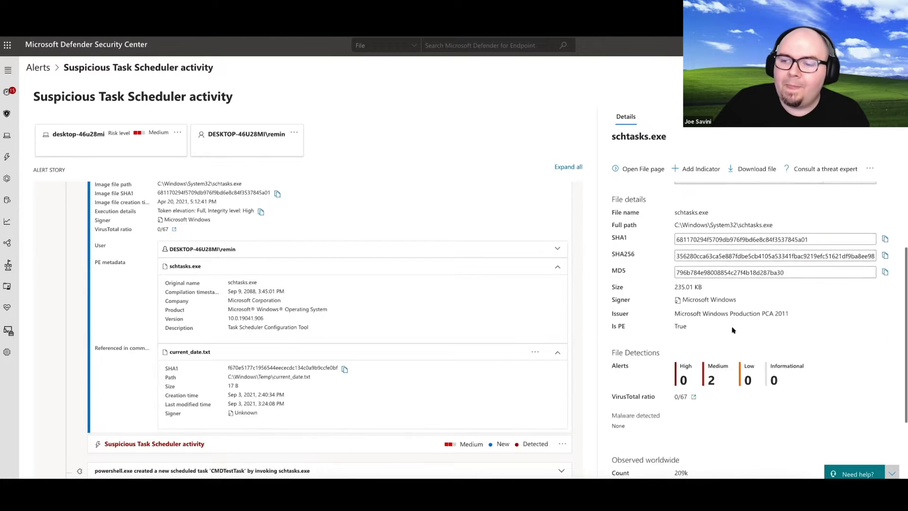
scroll(733, 329, "down", 3)
scroll(733, 329, "up", 6)
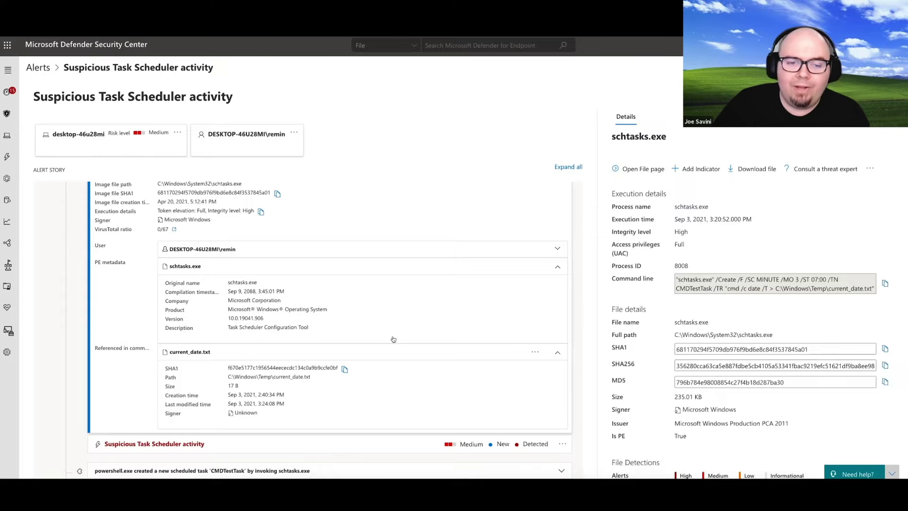
scroll(414, 347, "up", 1)
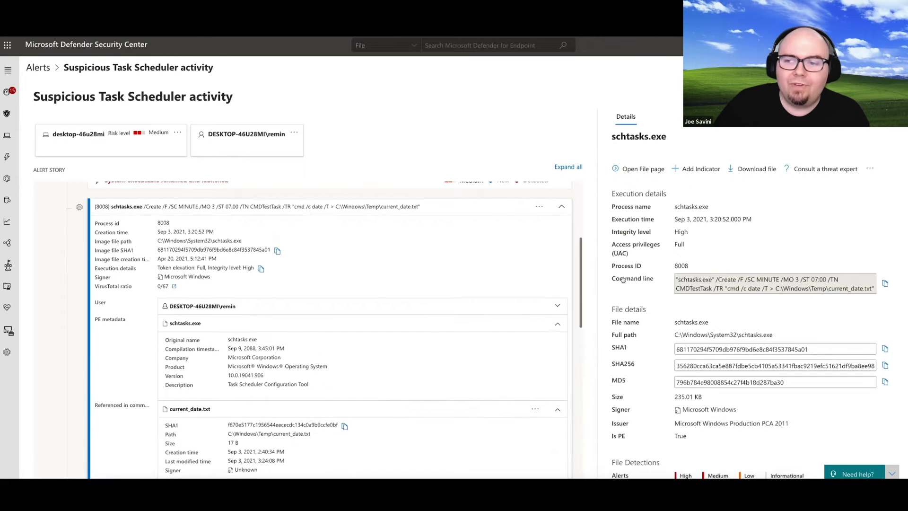
scroll(661, 248, "down", 3)
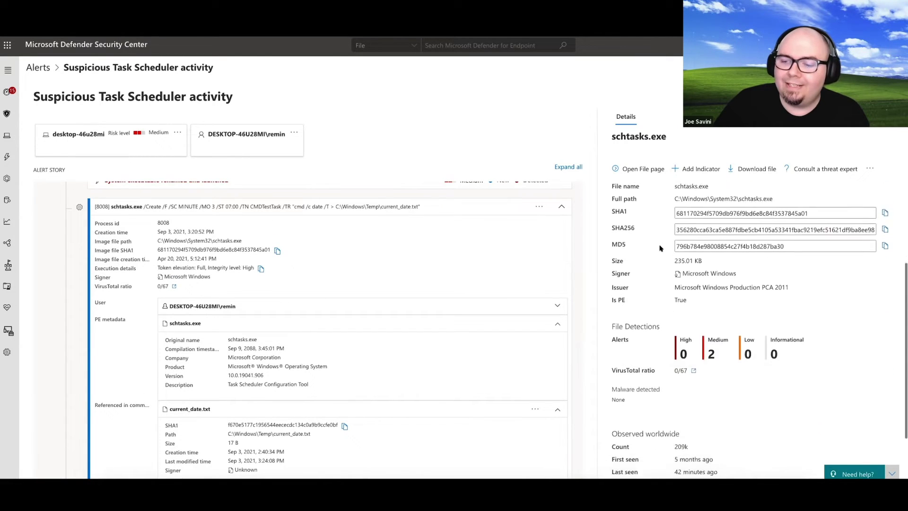
scroll(660, 246, "up", 3)
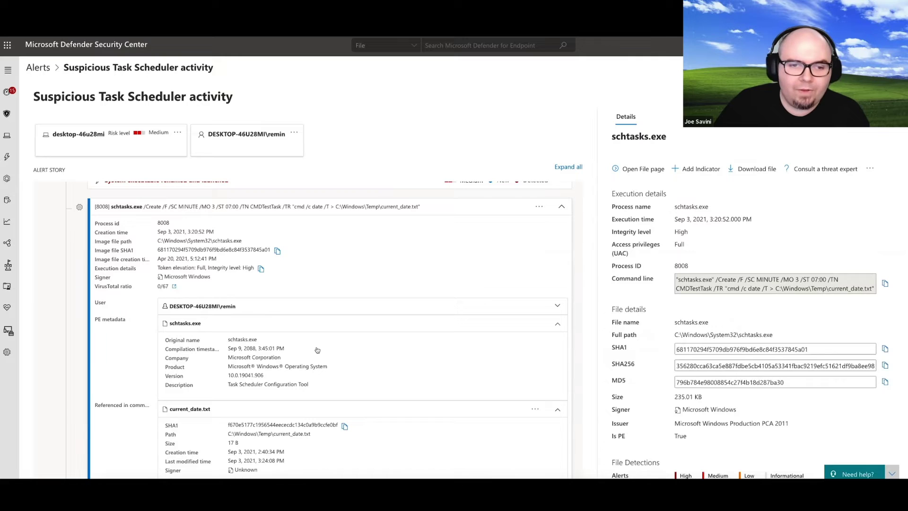
scroll(315, 345, "up", 1)
scroll(315, 339, "up", 1)
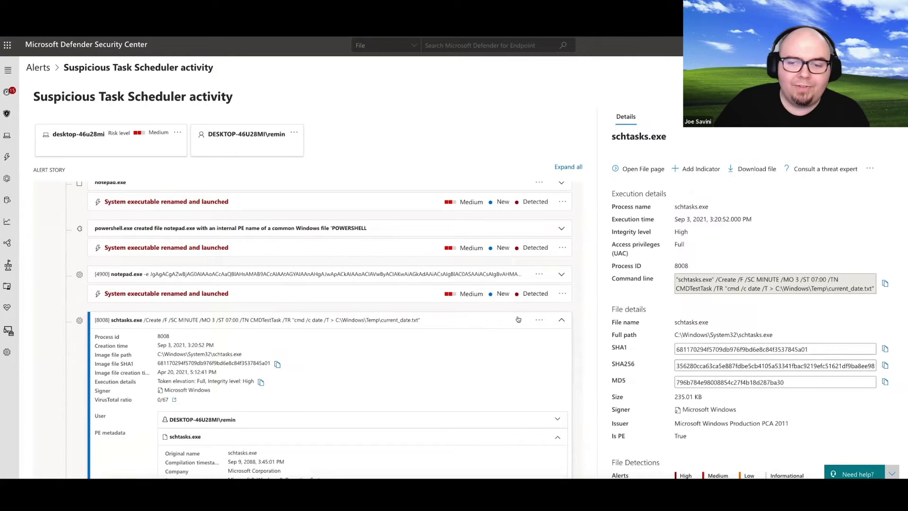
- Show the Suspicious Task Scheduler activity alert details and open its T1053 technique link separately
left_click(562, 322)
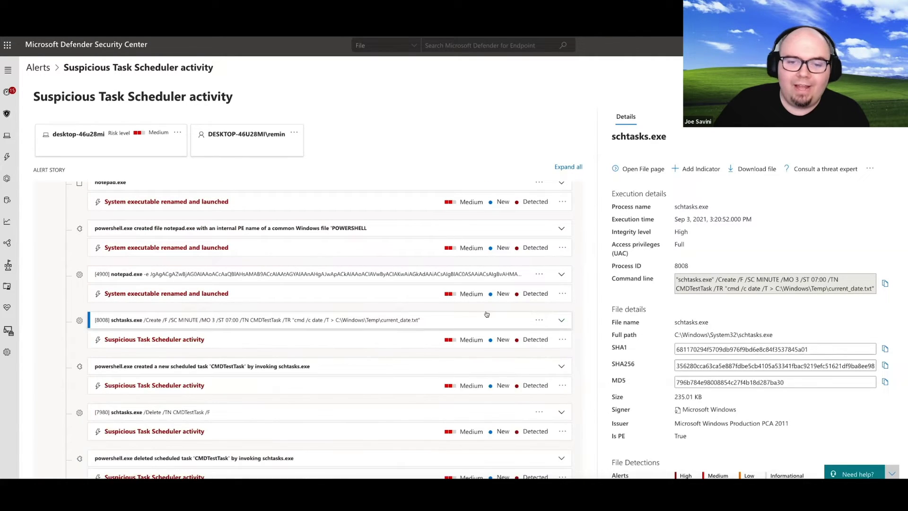
left_click(184, 340)
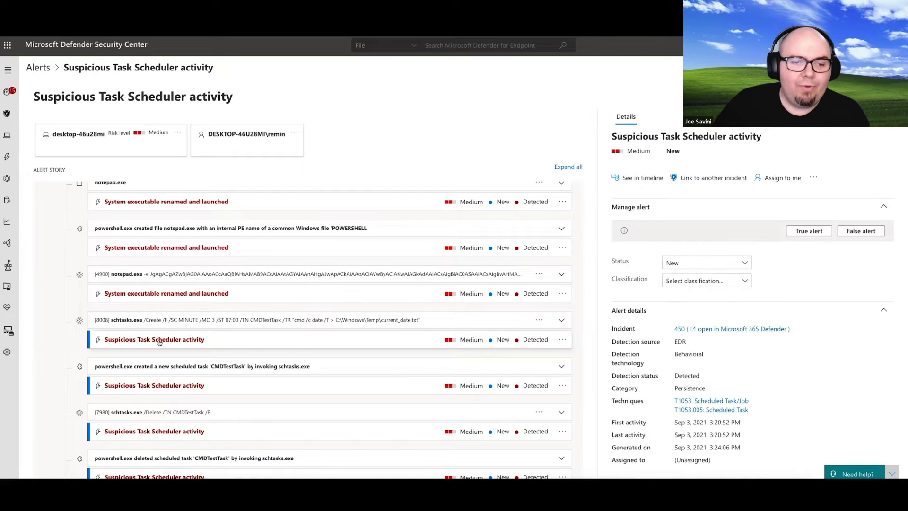
scroll(699, 305, "down", 2)
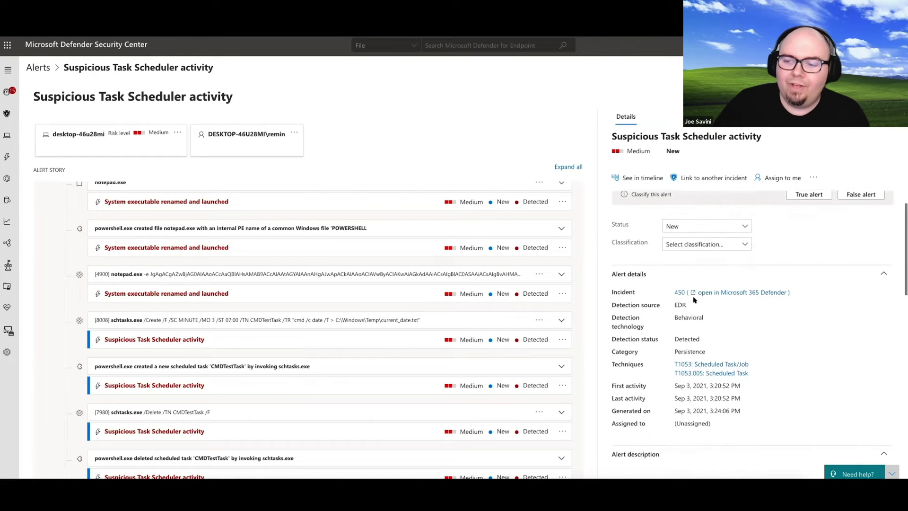
right_click(729, 343)
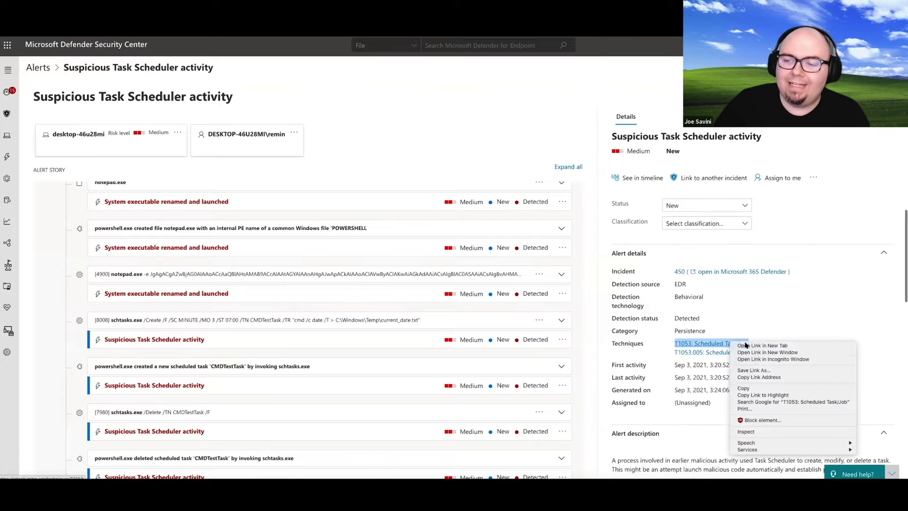
key("Escape")
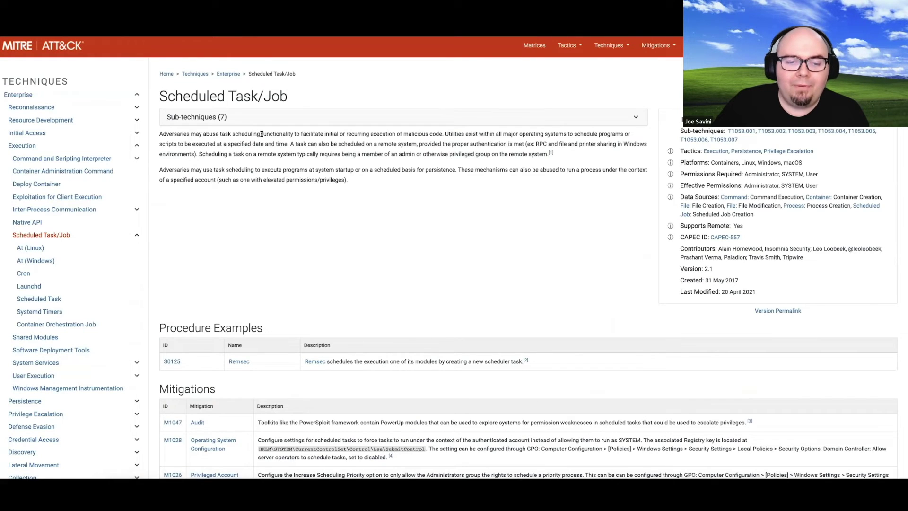
scroll(260, 135, "down", 3)
scroll(36, 60, "up", 2)
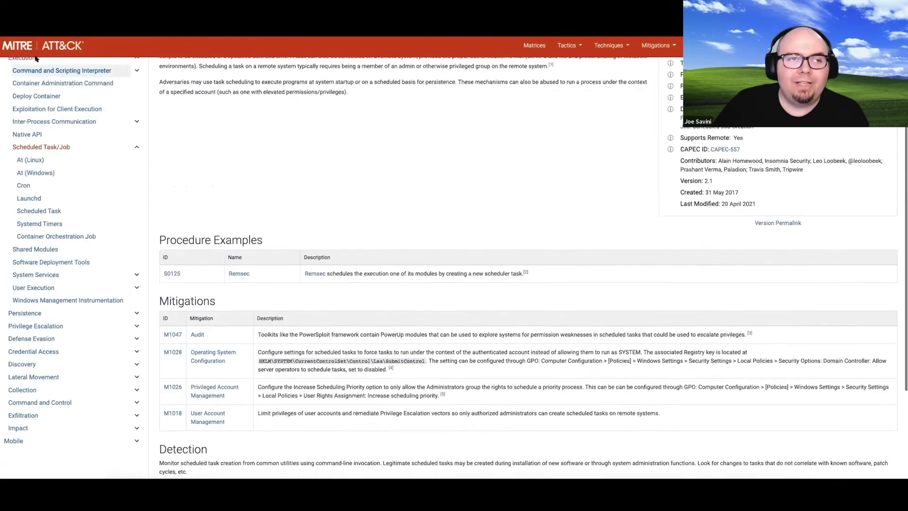
scroll(36, 60, "up", 2)
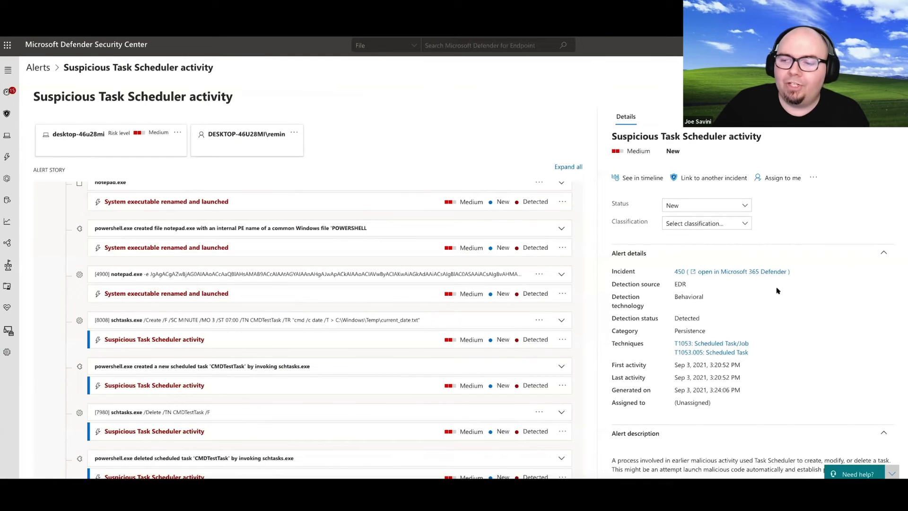
scroll(776, 290, "down", 2)
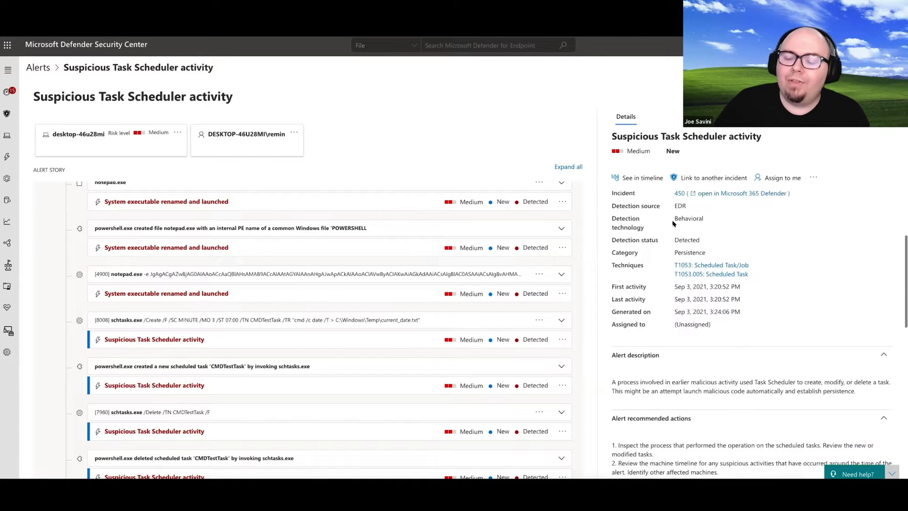
scroll(672, 224, "up", 1)
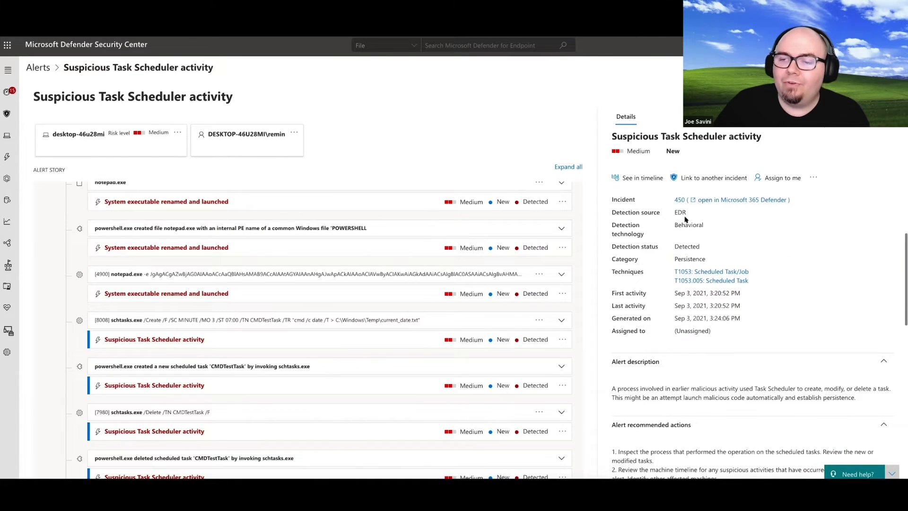
scroll(724, 222, "up", 1)
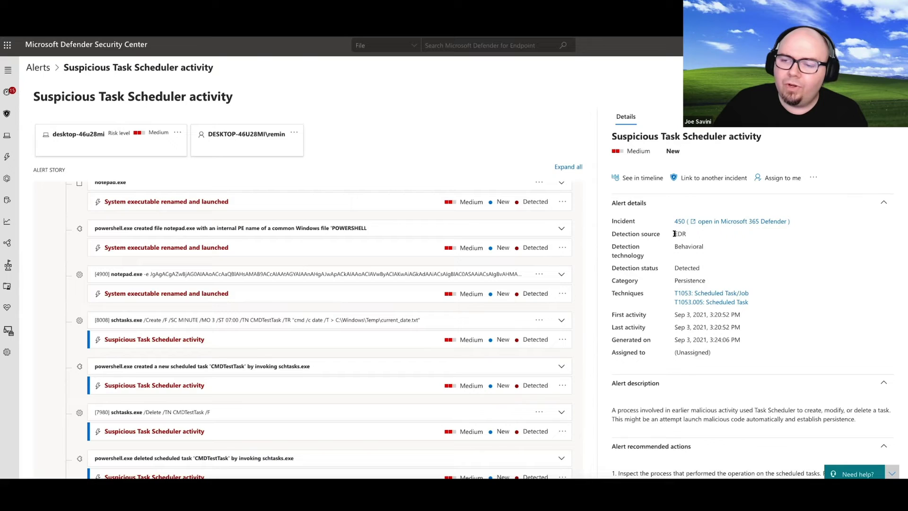
left_click_drag(674, 234, 713, 238)
left_click(707, 244)
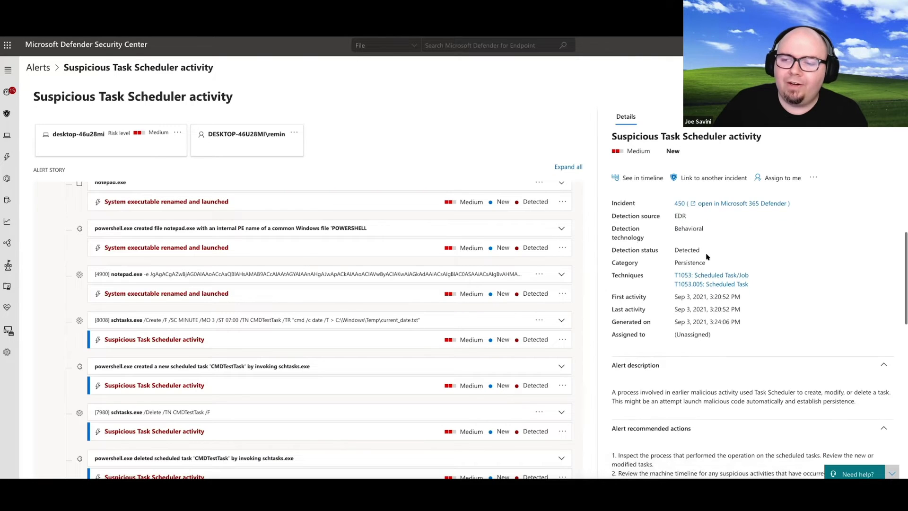
scroll(706, 257, "down", 1)
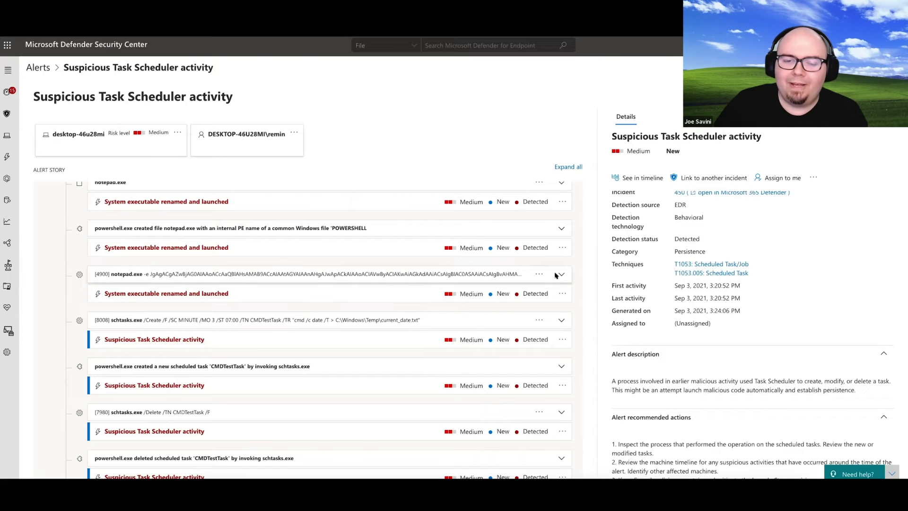
scroll(646, 248, "down", 2)
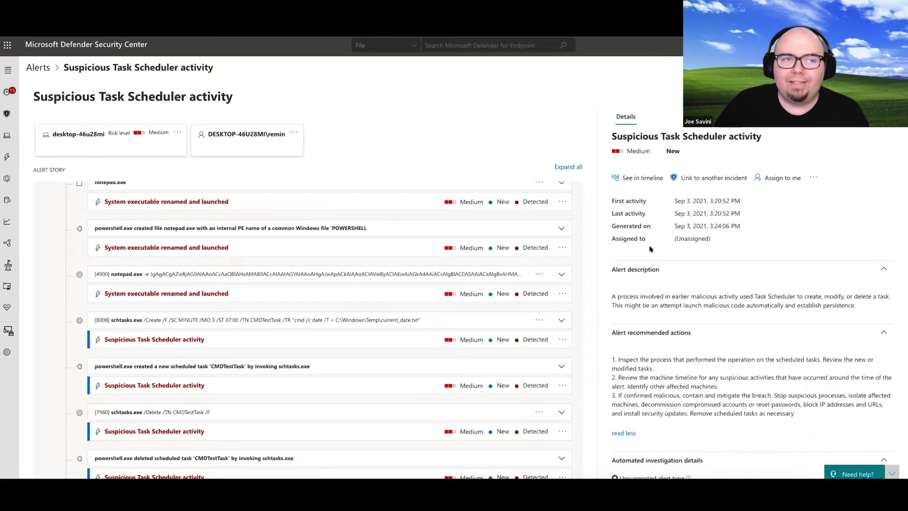
scroll(647, 249, "down", 1)
scroll(649, 250, "down", 1)
scroll(651, 252, "down", 1)
scroll(650, 252, "down", 1)
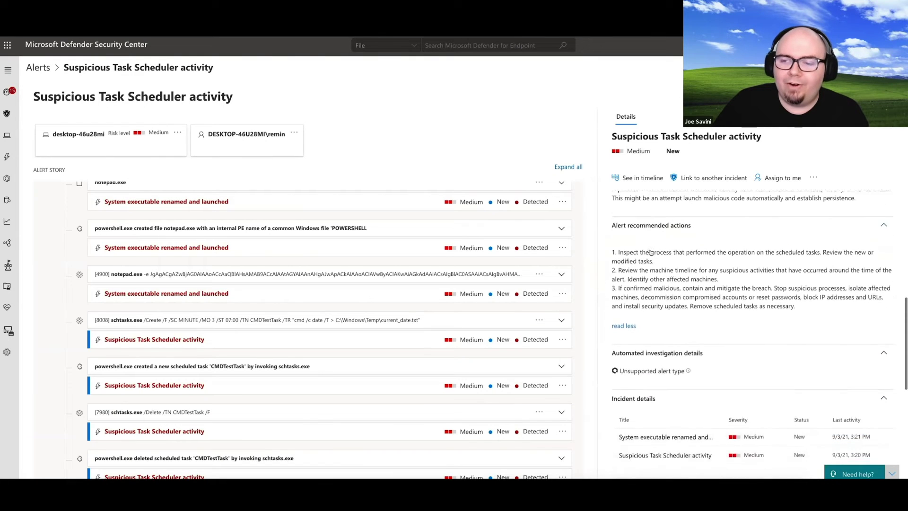
scroll(651, 252, "down", 1)
scroll(650, 252, "down", 1)
scroll(651, 252, "down", 2)
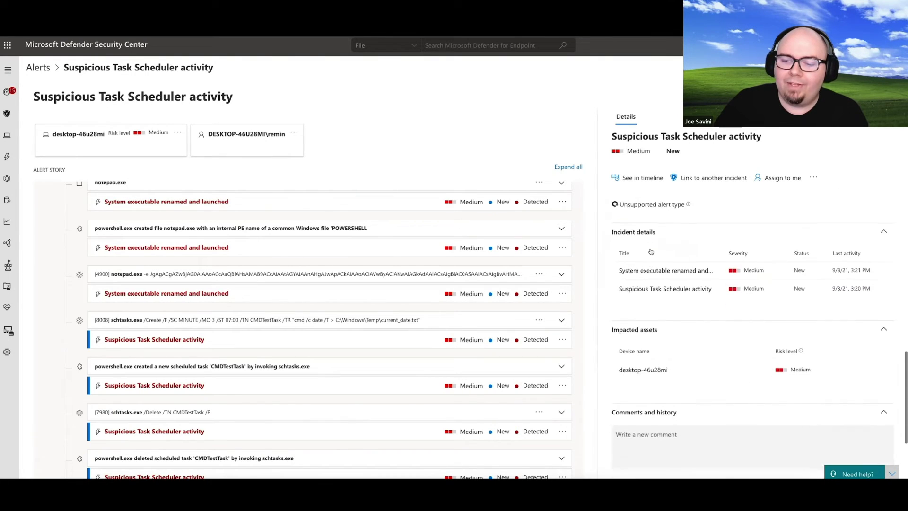
scroll(653, 252, "down", 1)
scroll(655, 252, "down", 1)
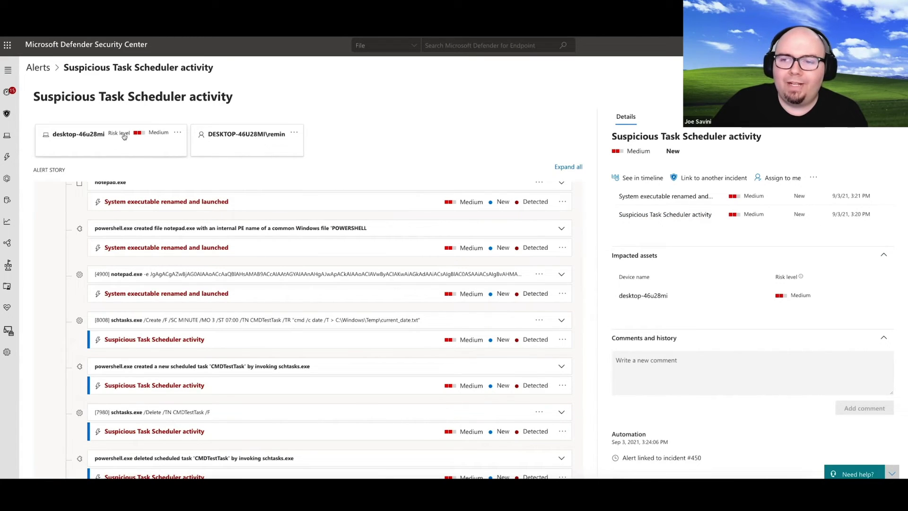
scroll(688, 300, "down", 10)
scroll(687, 300, "up", 3)
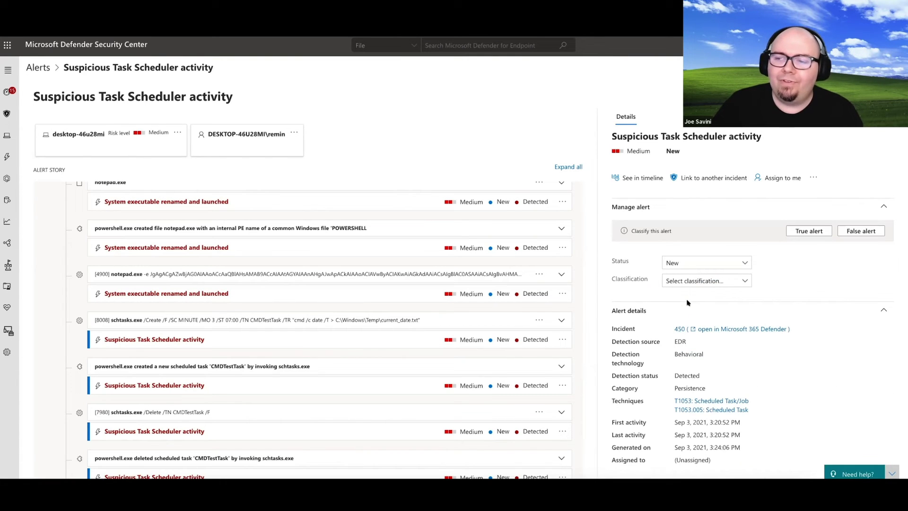
left_click(812, 178)
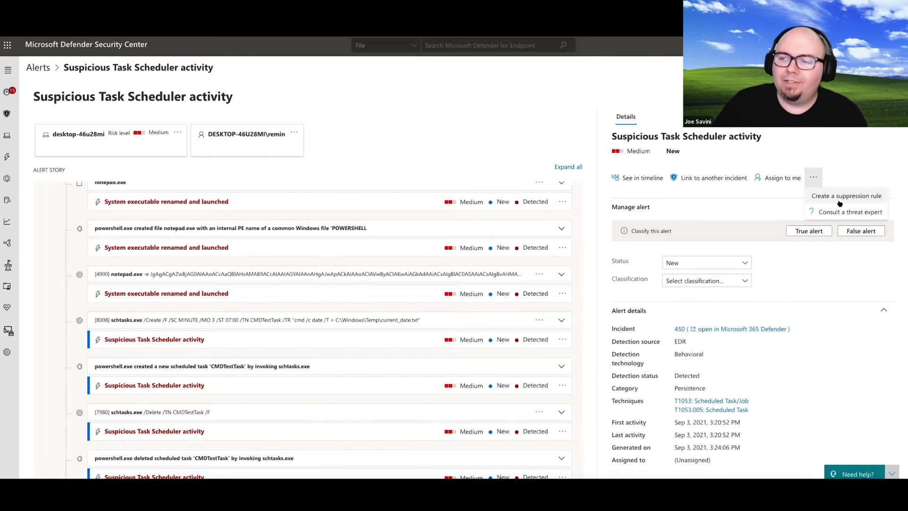
left_click(804, 133)
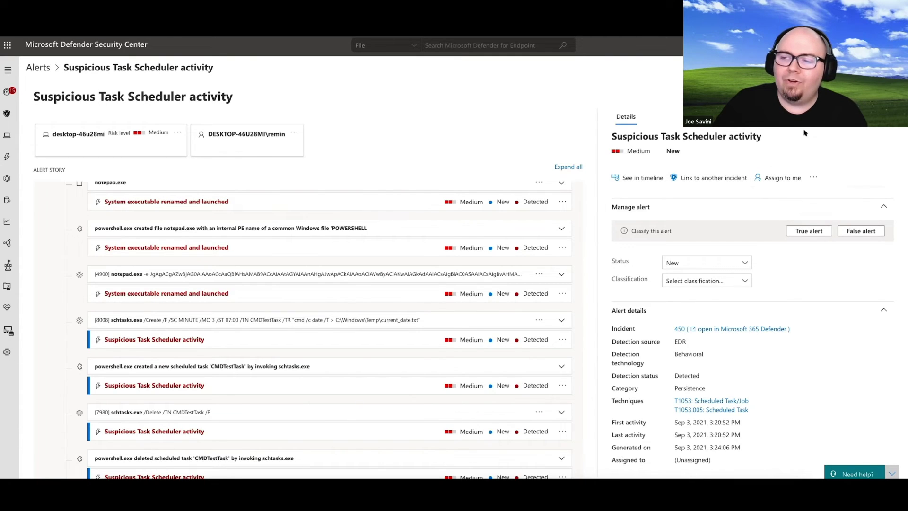